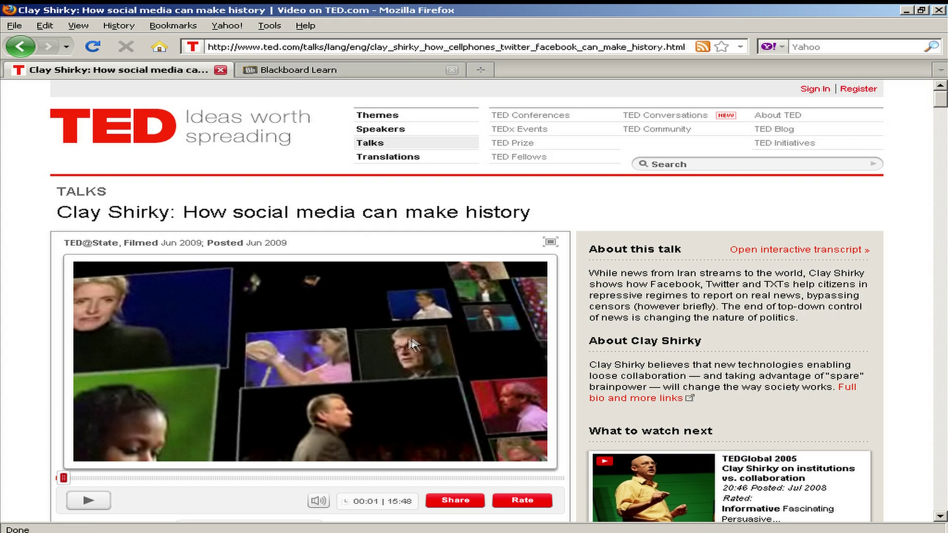
# Reveal the share panel with the embed code for the Clay Shirky talk.
pyautogui.click(448, 504)
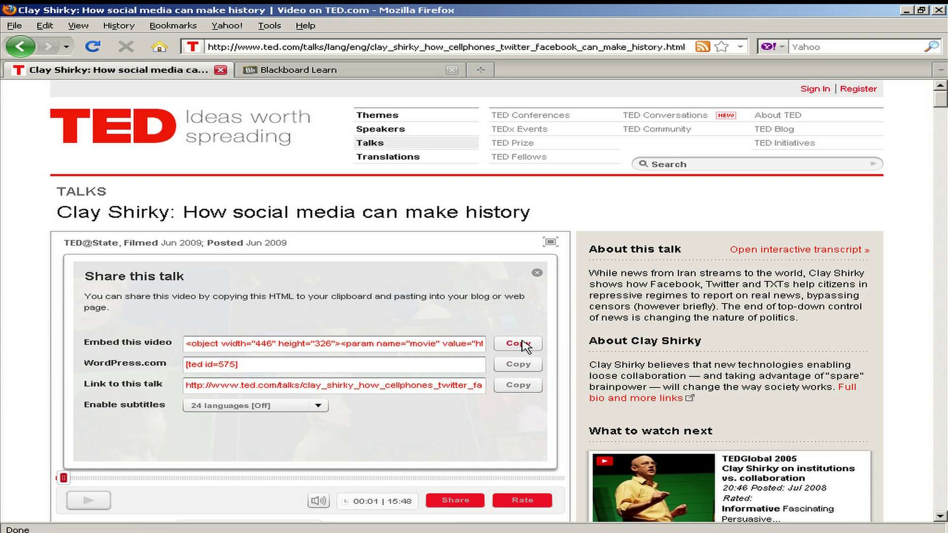
# Switch from TED.com to the Blackboard Learn course tab.
pyautogui.click(337, 69)
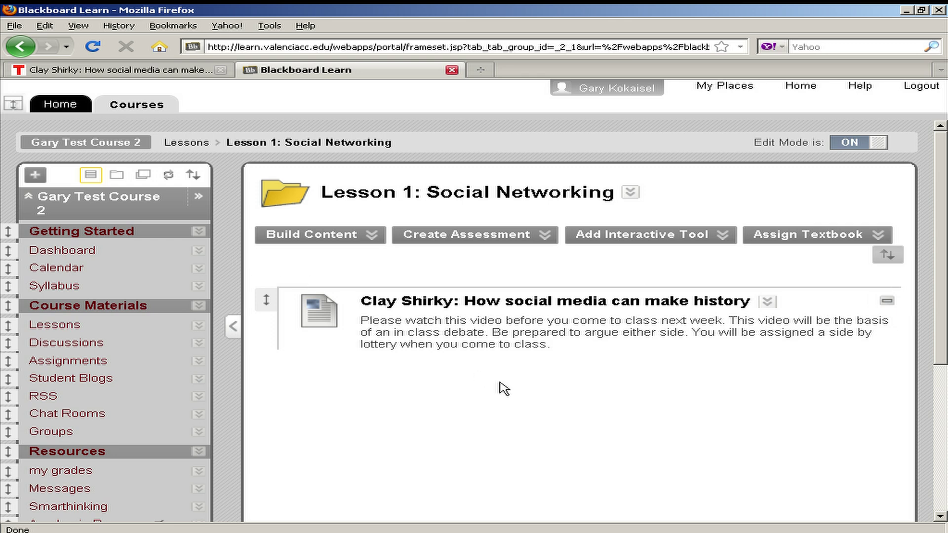
# Edit the Clay Shirky item and show its description as raw HTML source.
pyautogui.click(770, 303)
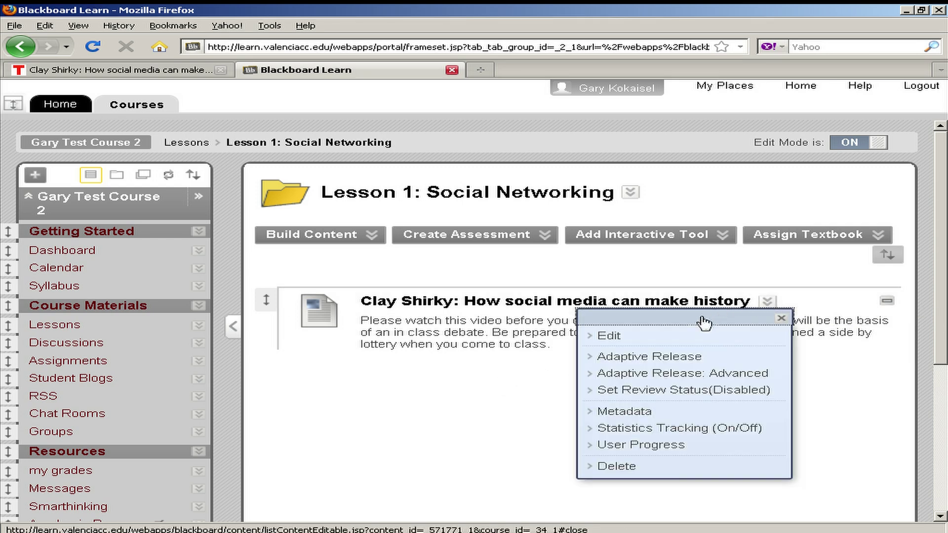
pyautogui.click(650, 339)
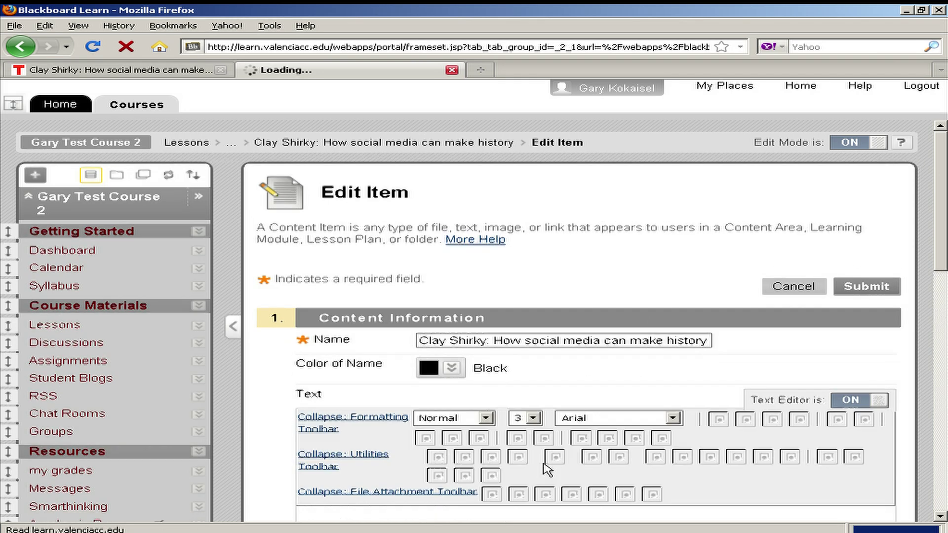
pyautogui.scroll(-2, 938, 266)
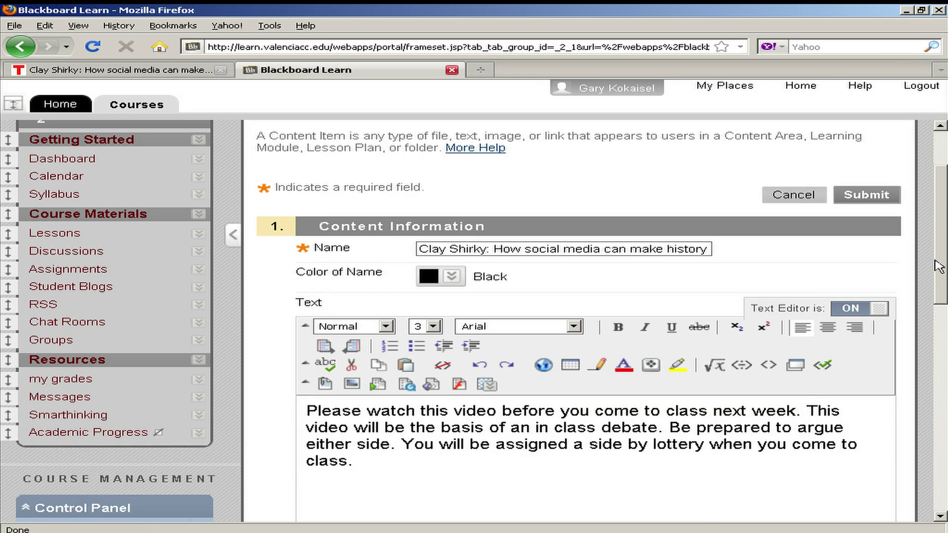
pyautogui.click(544, 480)
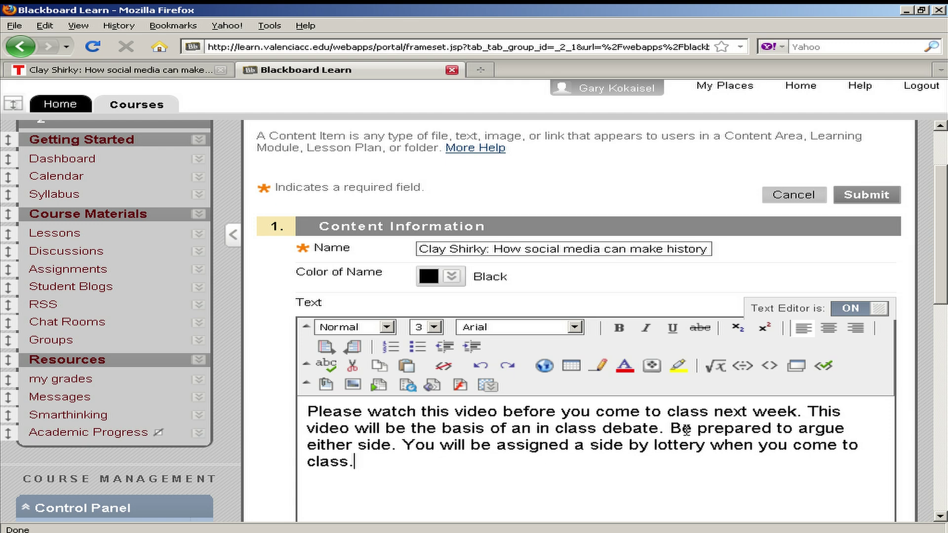
pyautogui.click(771, 366)
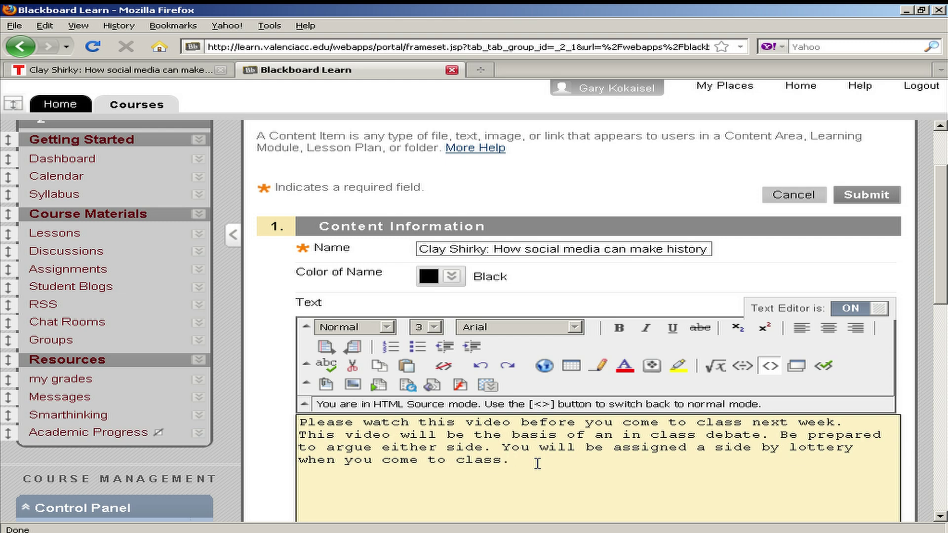
# Paste the TED embed code after the description, return to formatted view and submit the item.
pyautogui.hotkey('ctrl', 'v')
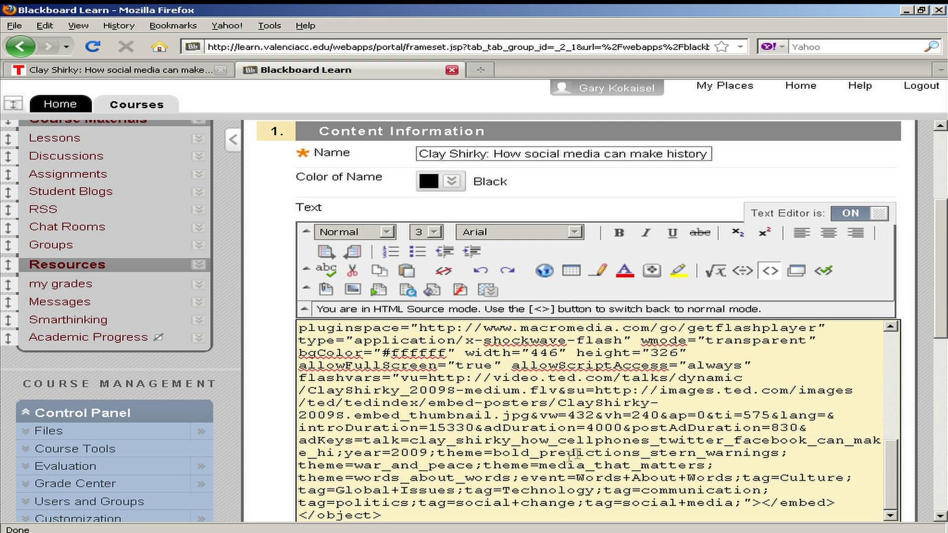
pyautogui.click(768, 271)
pyautogui.click(499, 399)
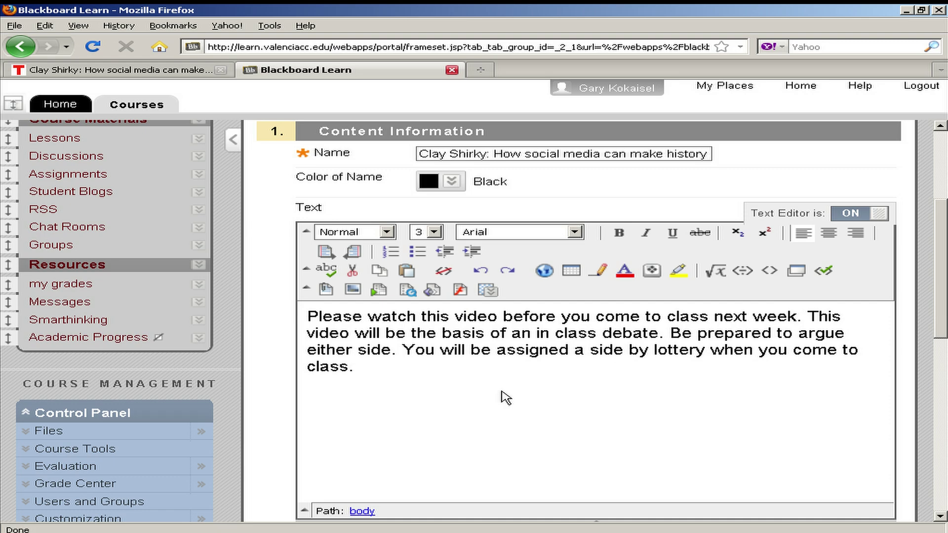
pyautogui.scroll(3, 506, 399)
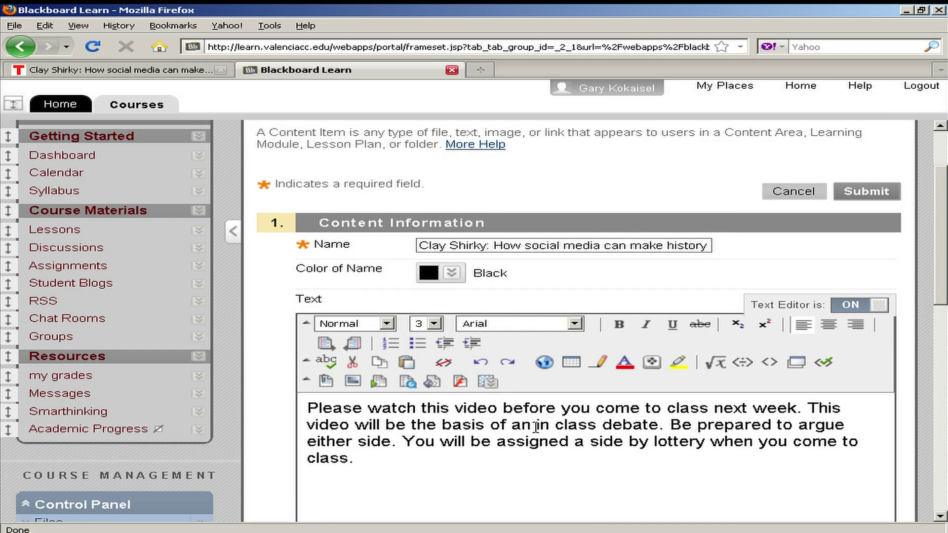
pyautogui.click(866, 192)
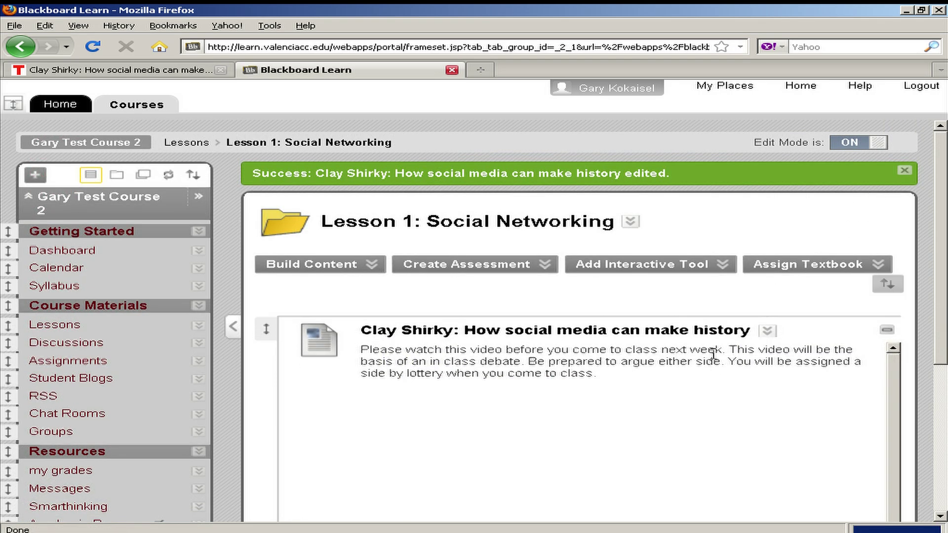
pyautogui.scroll(-2, 713, 354)
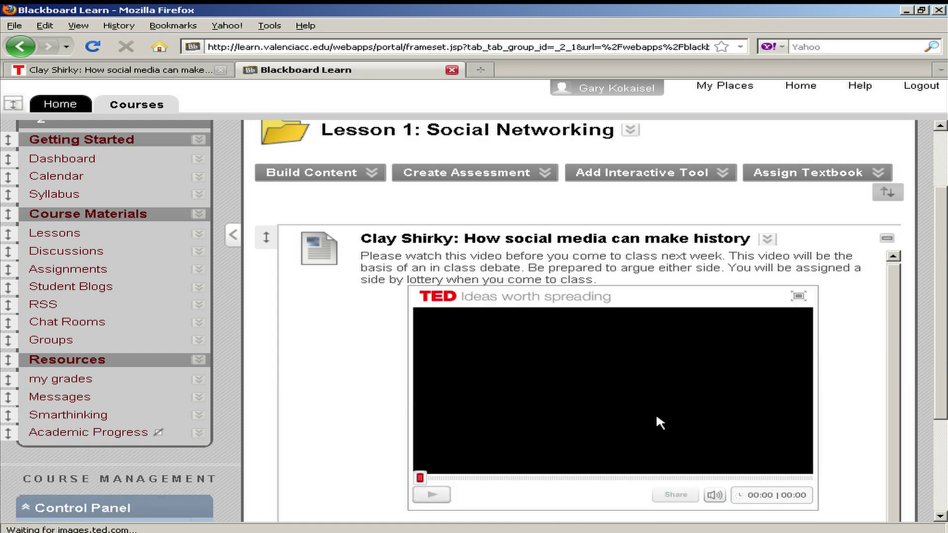
pyautogui.scroll(-2, 397, 393)
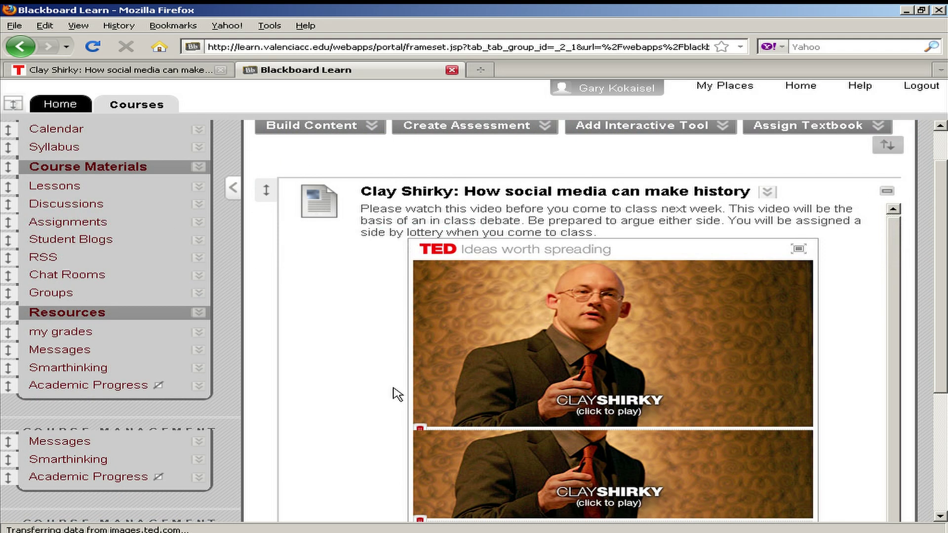